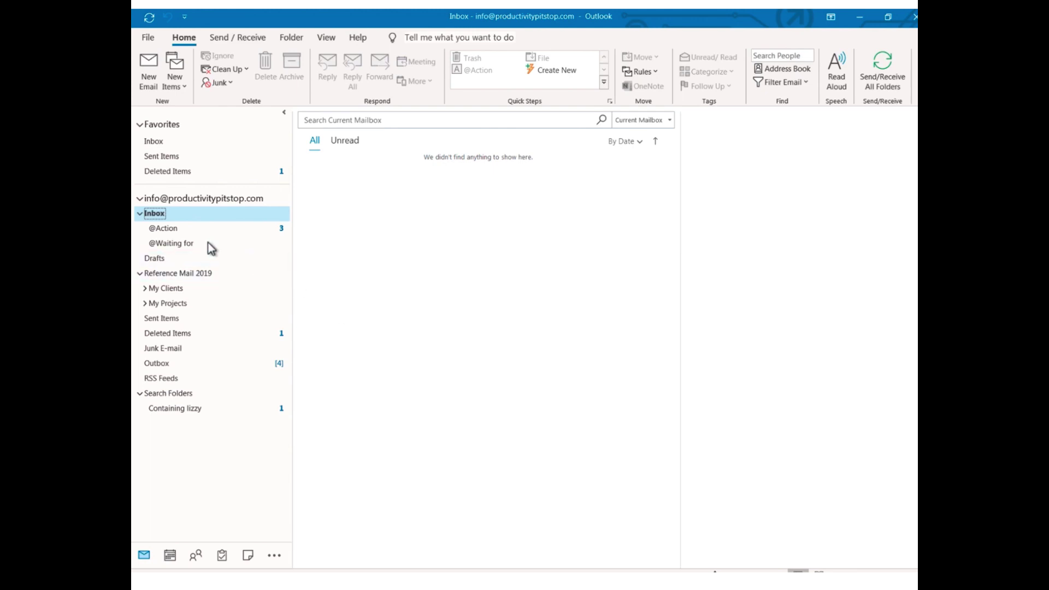
{"action": "right_click", "coordinate": [166, 217]}
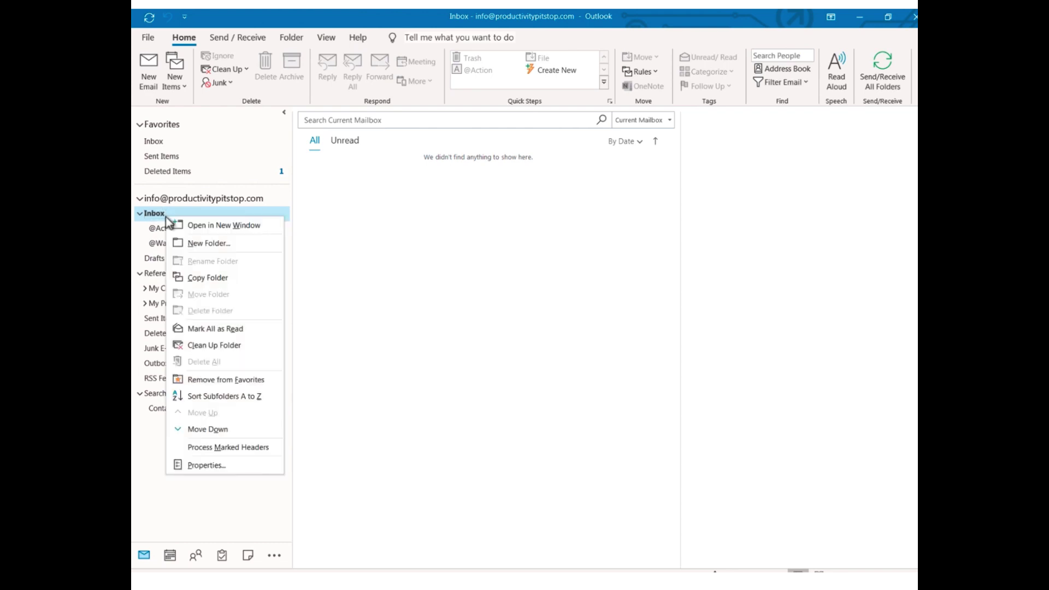
{"action": "left_click", "coordinate": [195, 239]}
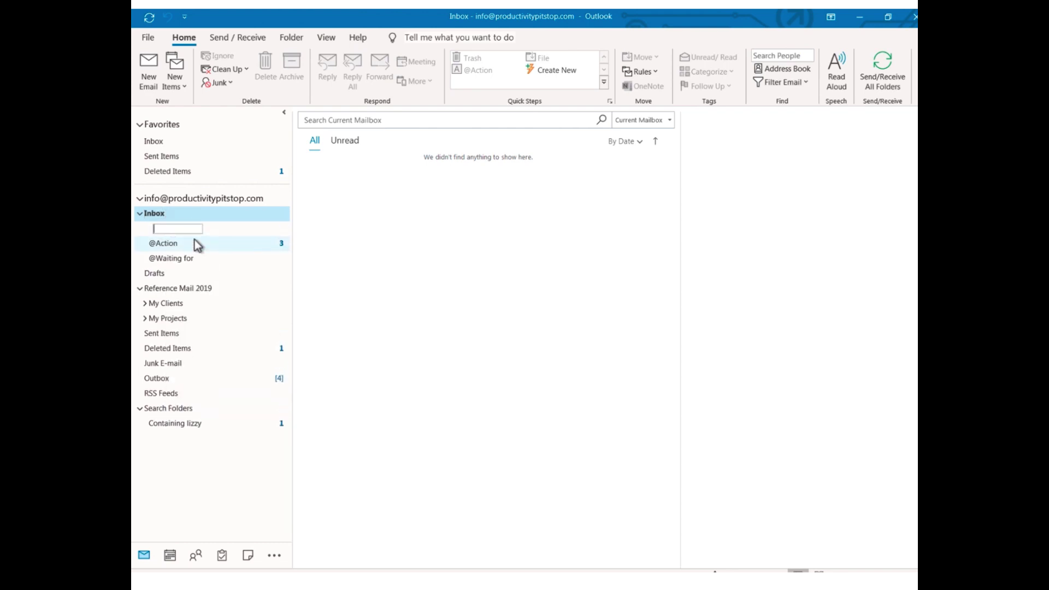
{"action": "type", "text": "@CCmail"}
{"action": "key", "text": "Return"}
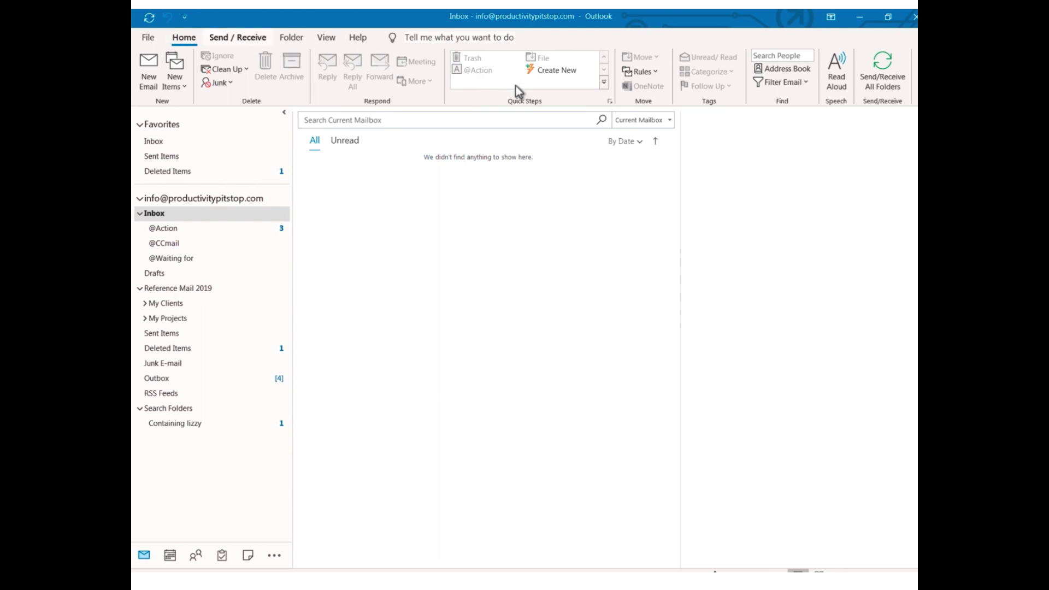
Step: From Manage Rules & Alerts, begin a blank 'Apply rule on messages I receive' rule
{"action": "left_click", "coordinate": [662, 73]}
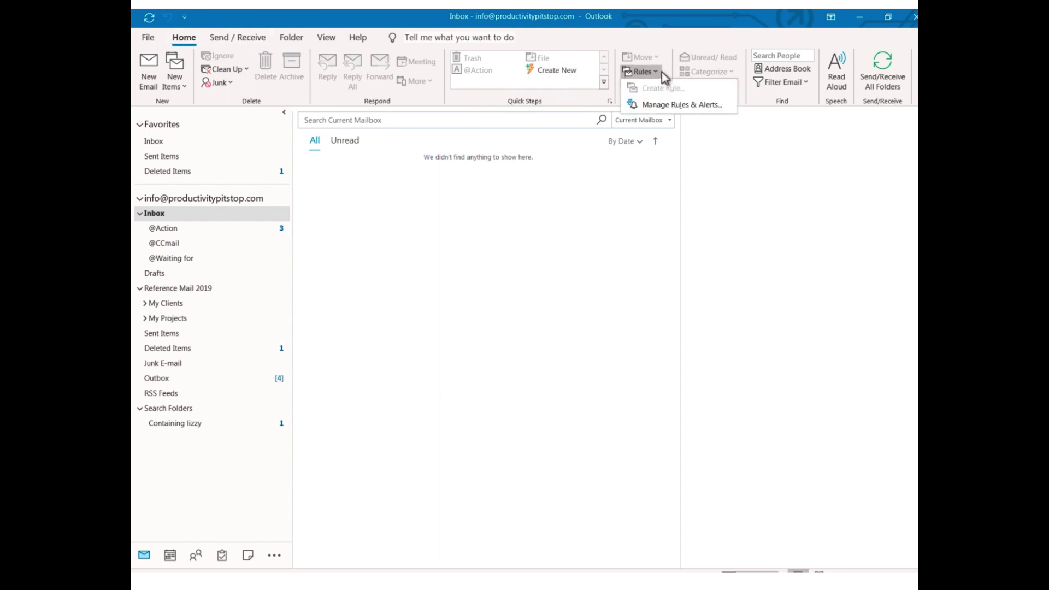
{"action": "left_click", "coordinate": [673, 104]}
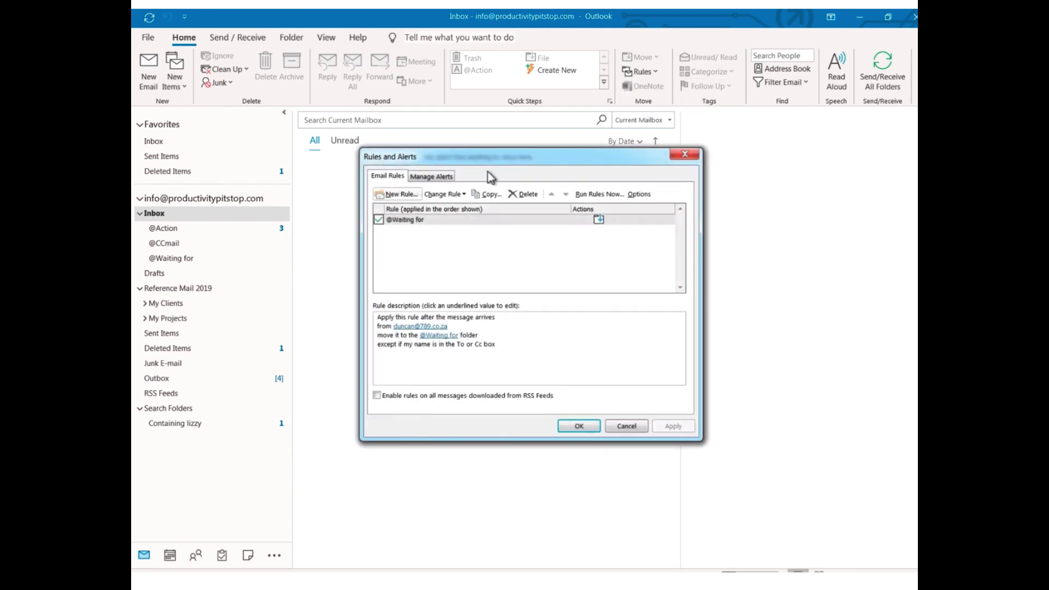
{"action": "left_click", "coordinate": [409, 193]}
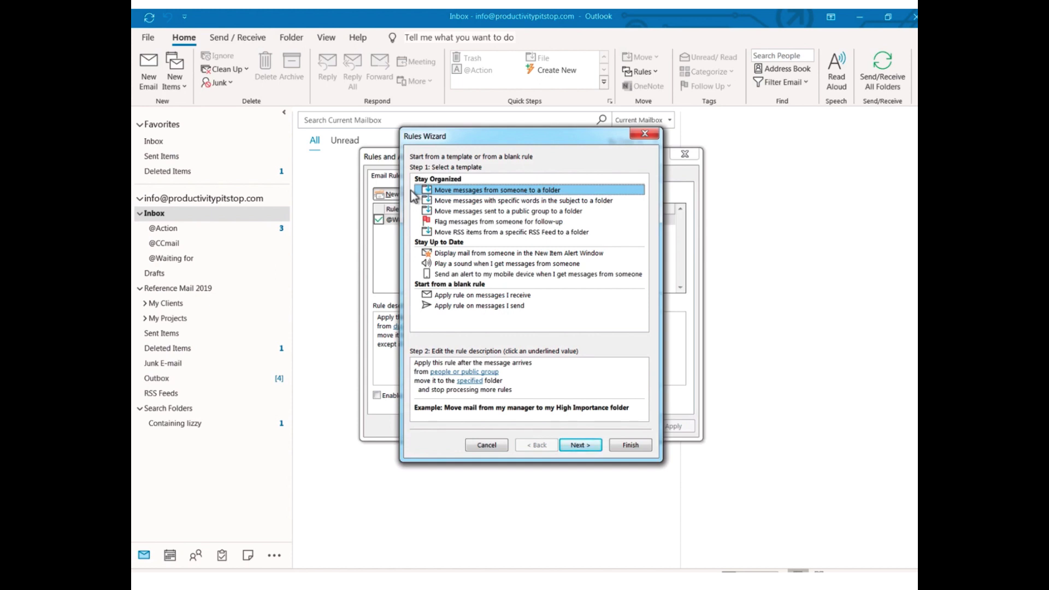
{"action": "left_click", "coordinate": [482, 296]}
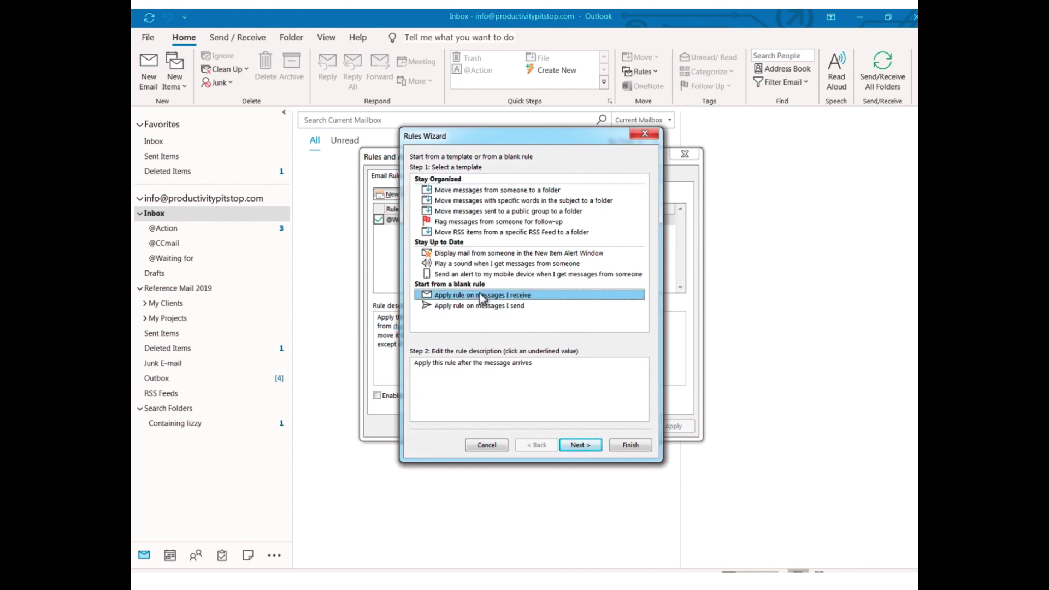
{"action": "left_click", "coordinate": [580, 445]}
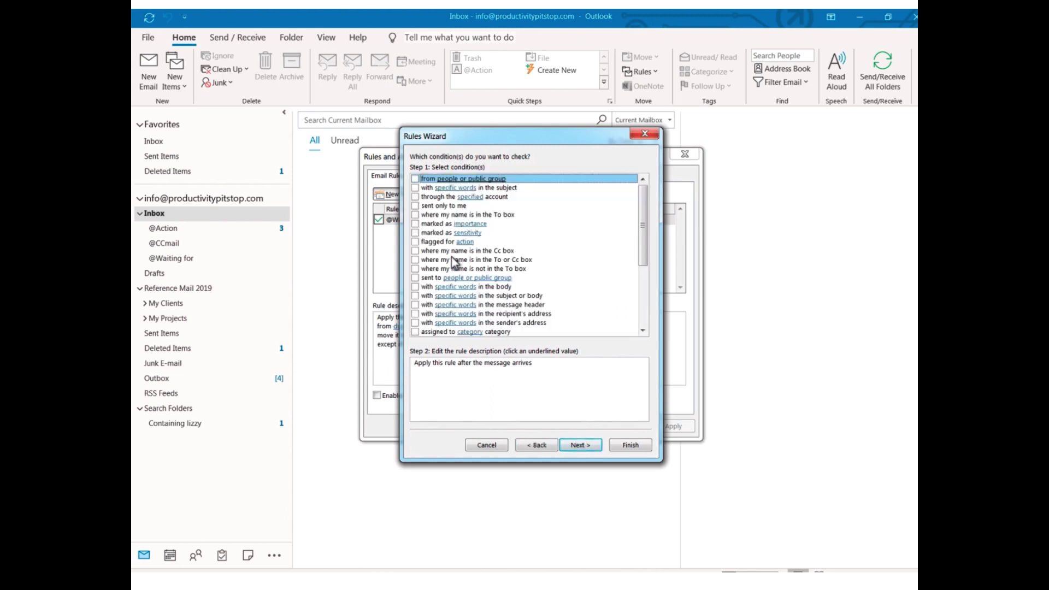
Step: Use the condition 'where my name is in the Cc box' for the rule
{"action": "left_click", "coordinate": [415, 251]}
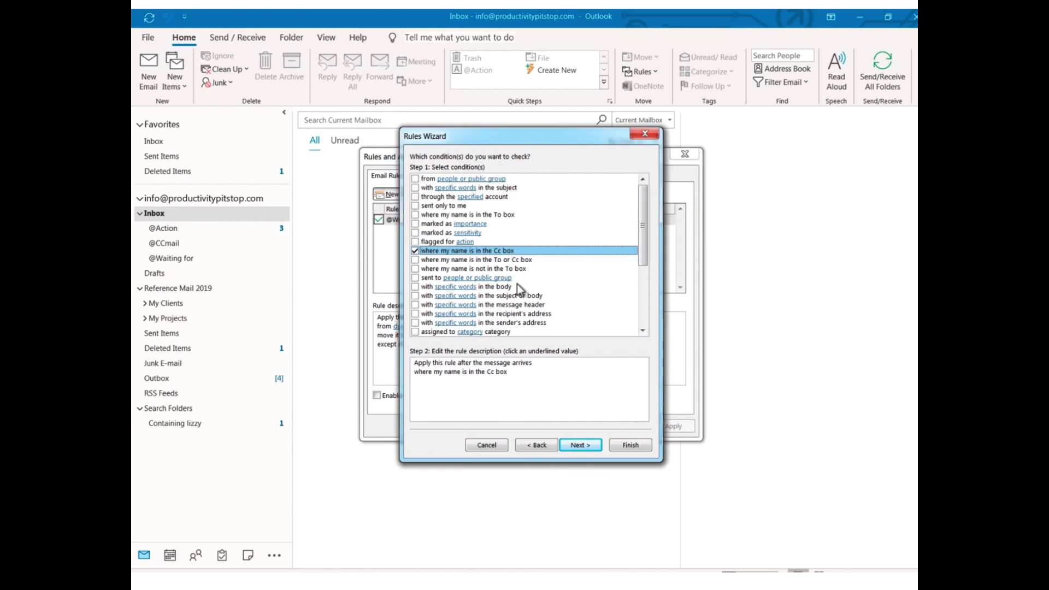
{"action": "left_click", "coordinate": [580, 445]}
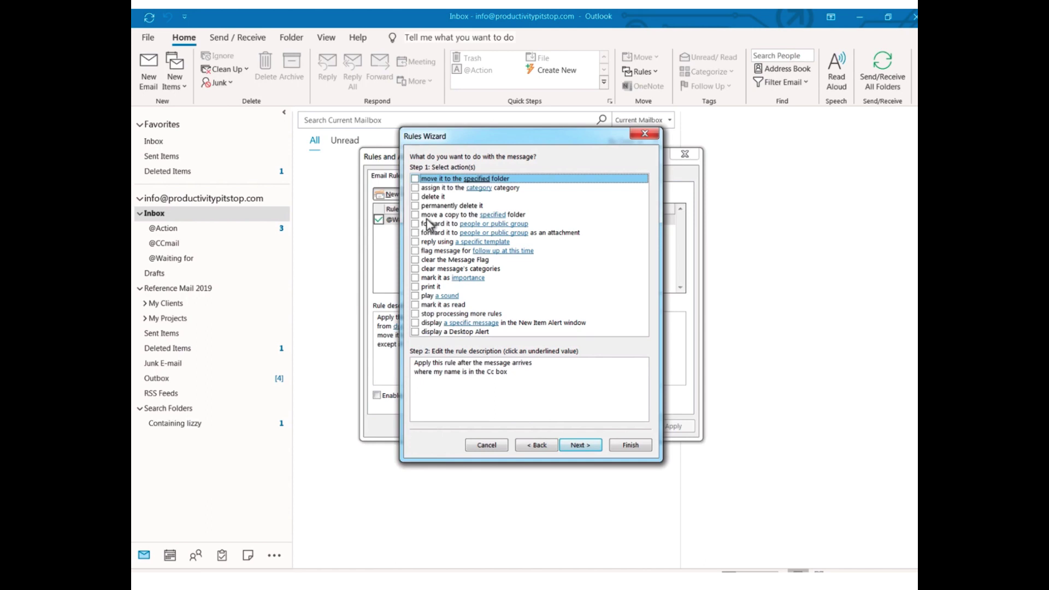
{"action": "left_click", "coordinate": [415, 180]}
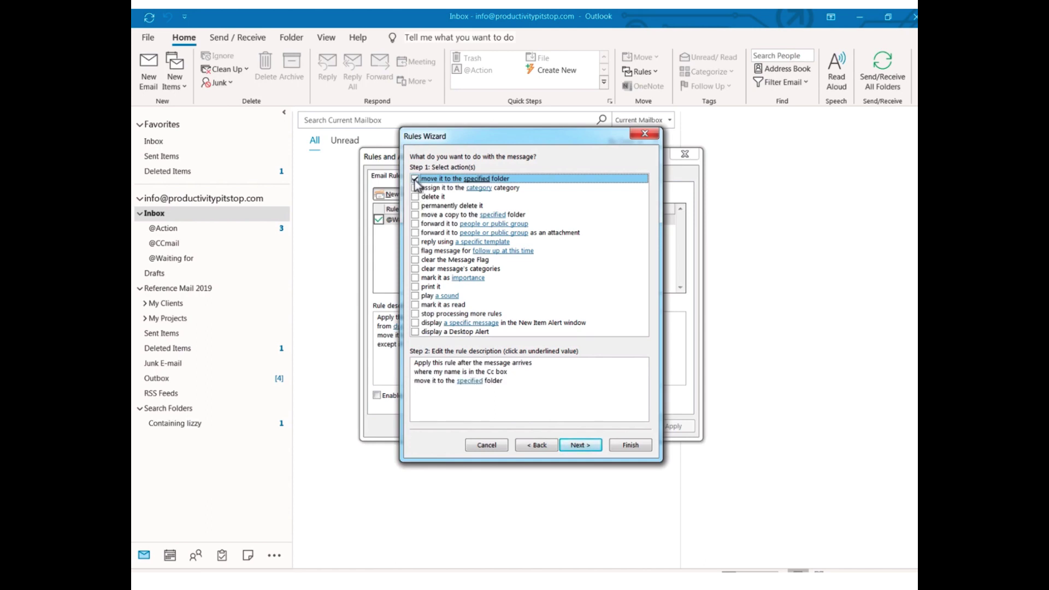
{"action": "left_click", "coordinate": [468, 381]}
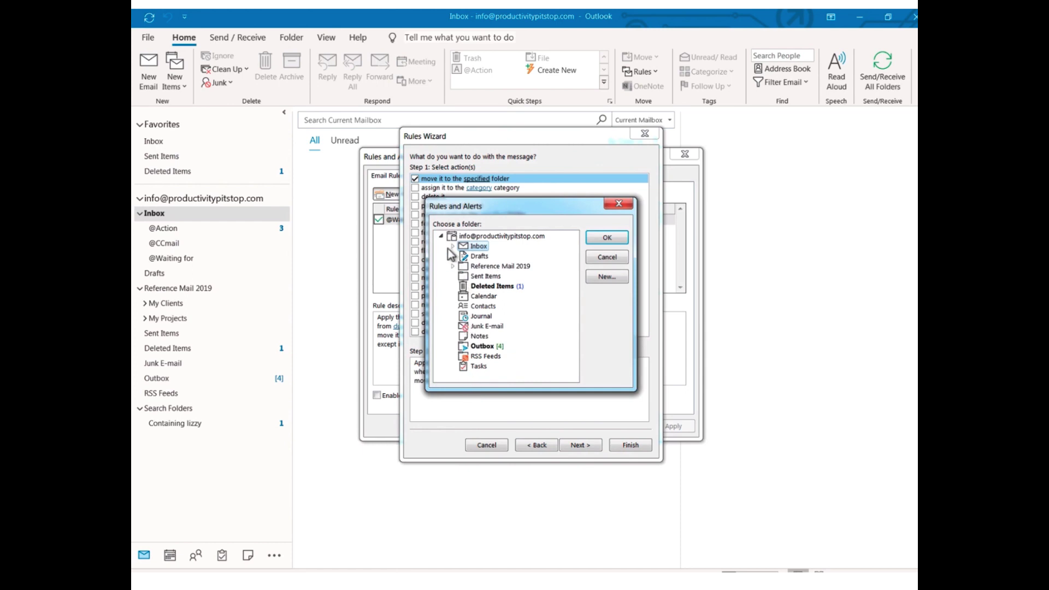
{"action": "left_click", "coordinate": [453, 246]}
{"action": "left_click", "coordinate": [495, 267]}
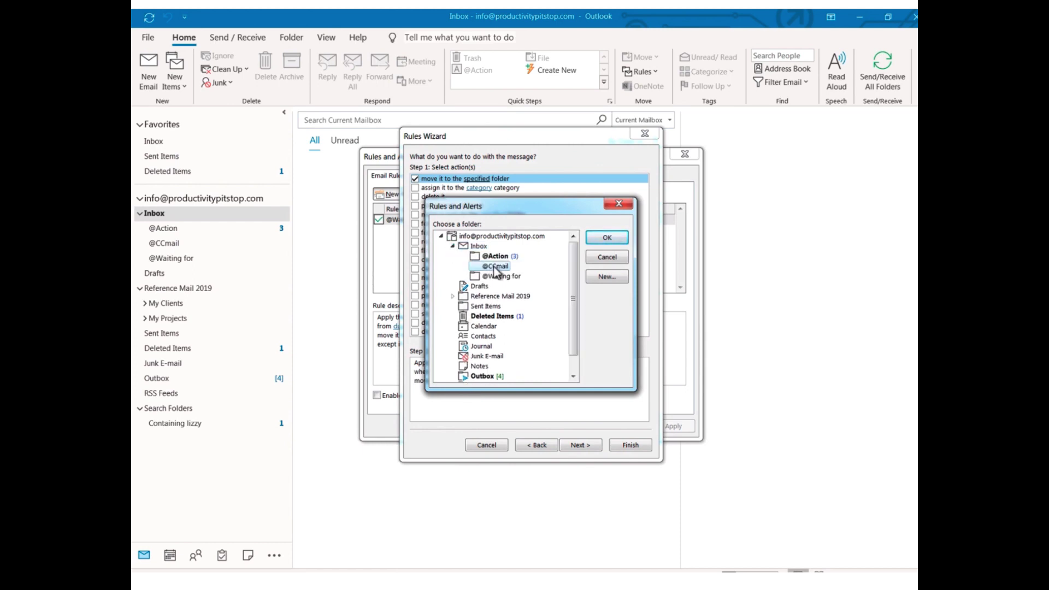
{"action": "left_click", "coordinate": [606, 241]}
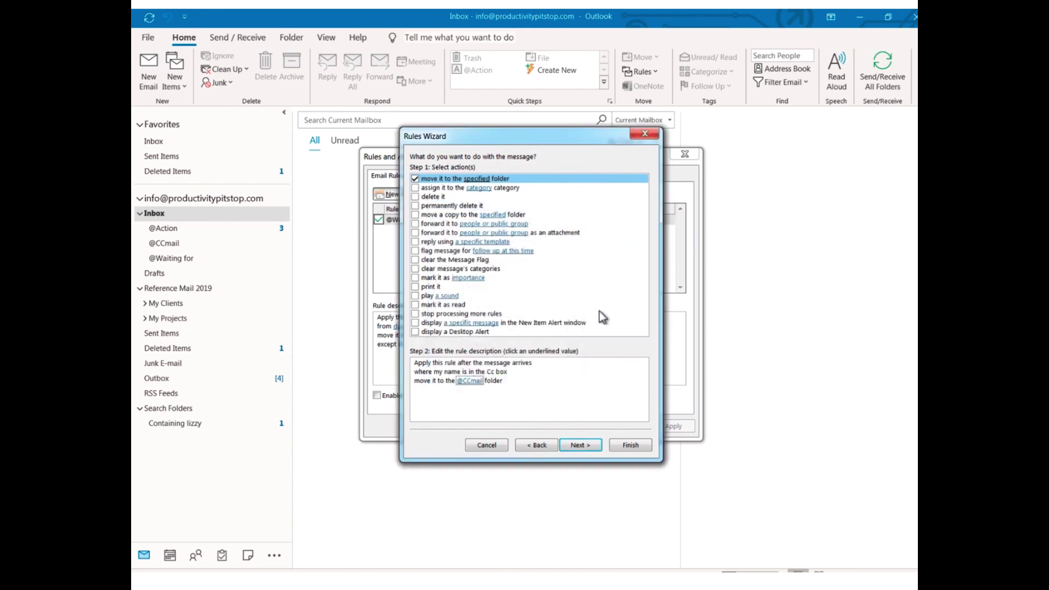
{"action": "left_click", "coordinate": [588, 447]}
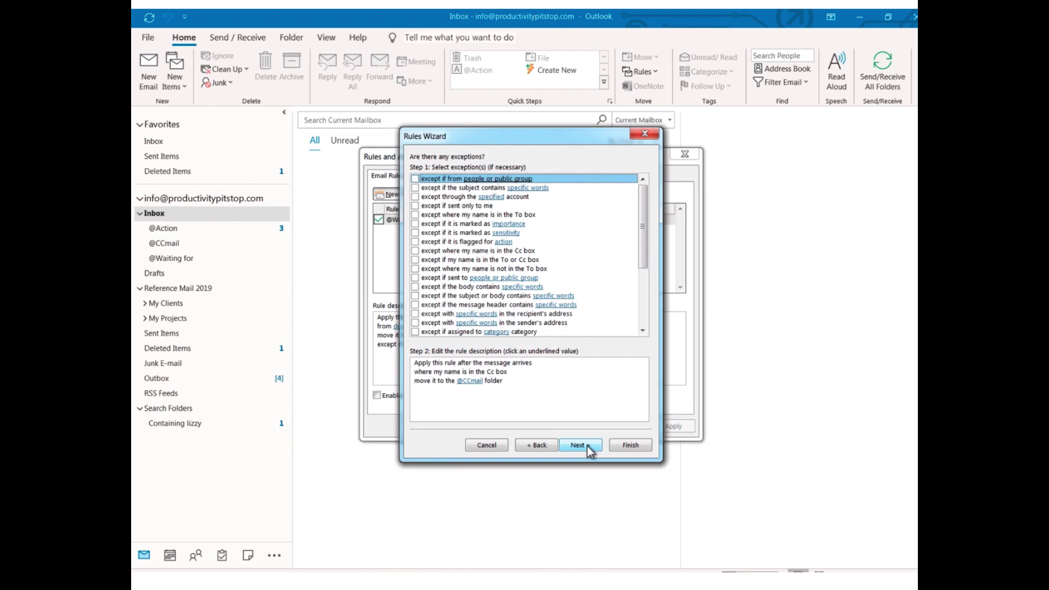
Step: Add an 'except if from' exception naming the boss's contact as sender
{"action": "left_click", "coordinate": [415, 179]}
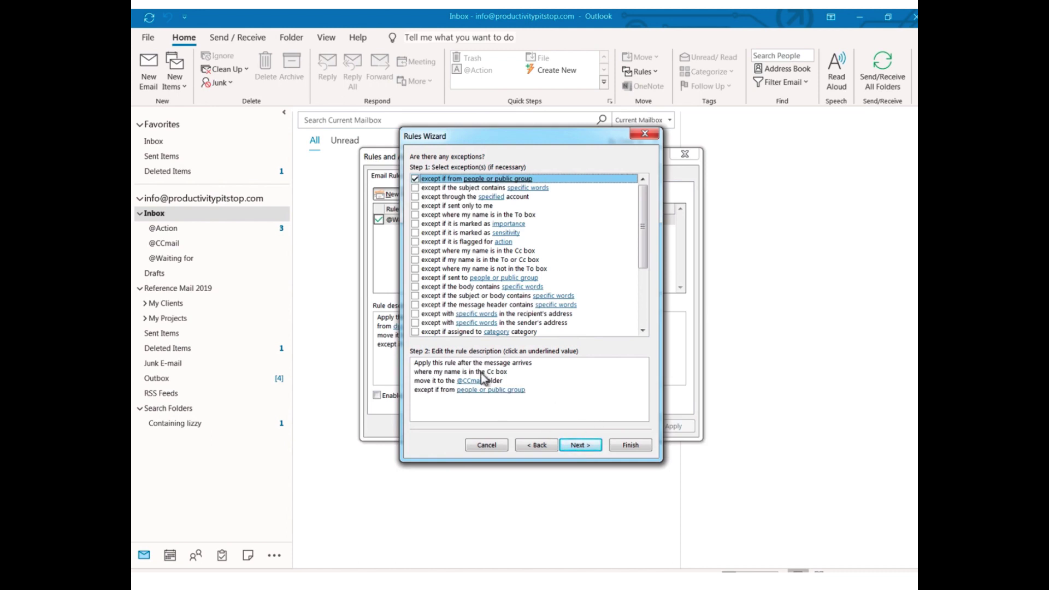
{"action": "left_click", "coordinate": [485, 389]}
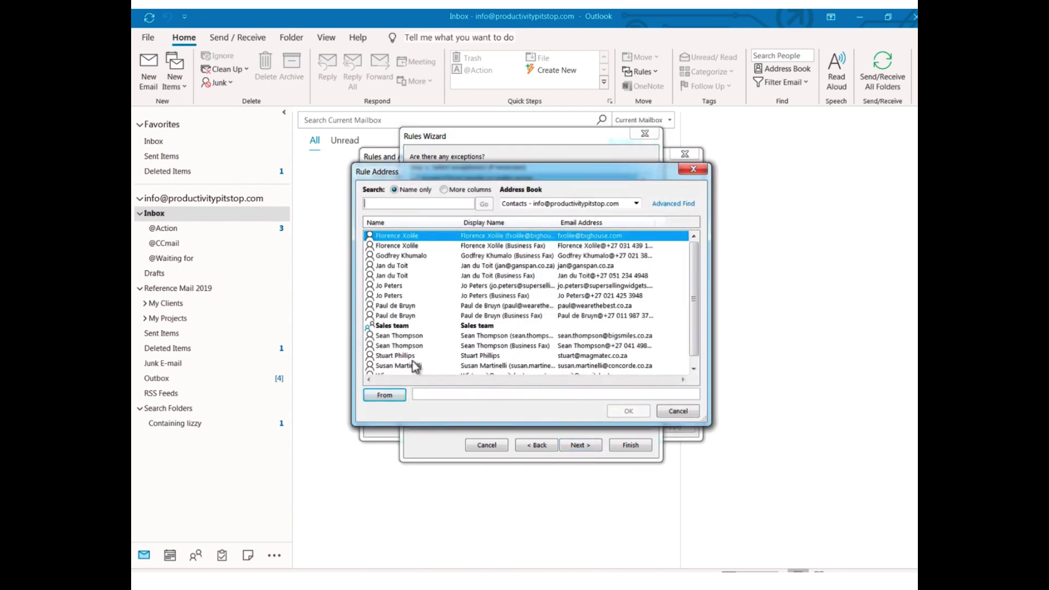
{"action": "left_click", "coordinate": [394, 365]}
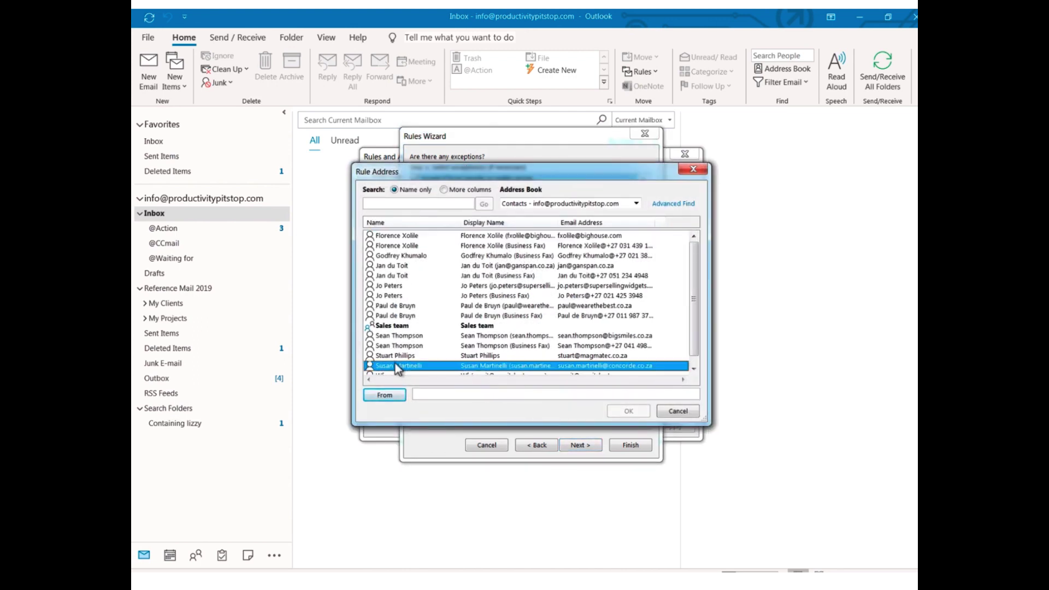
{"action": "left_click", "coordinate": [384, 394]}
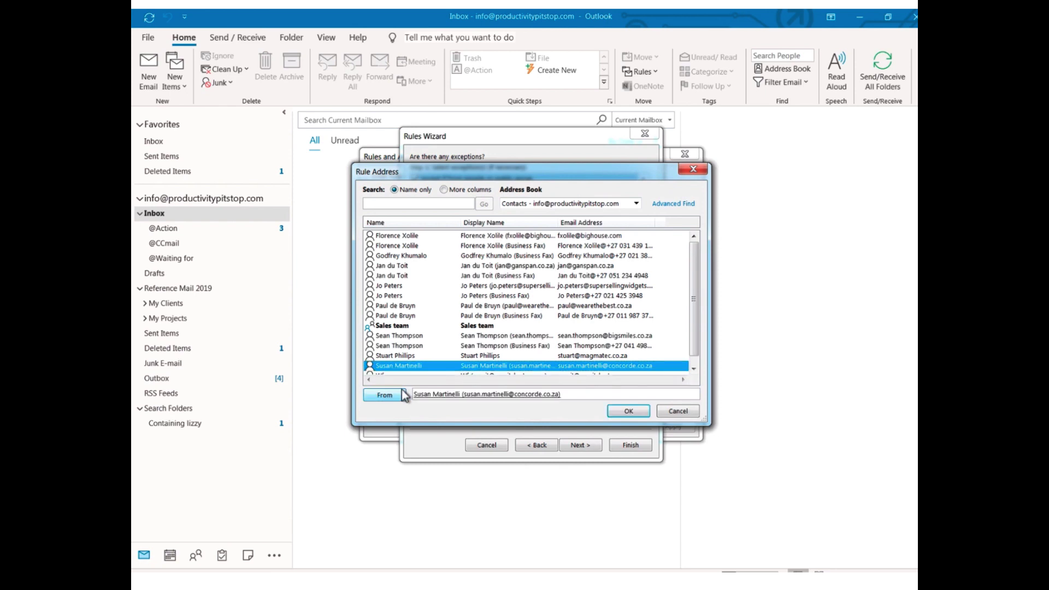
{"action": "left_click", "coordinate": [628, 411]}
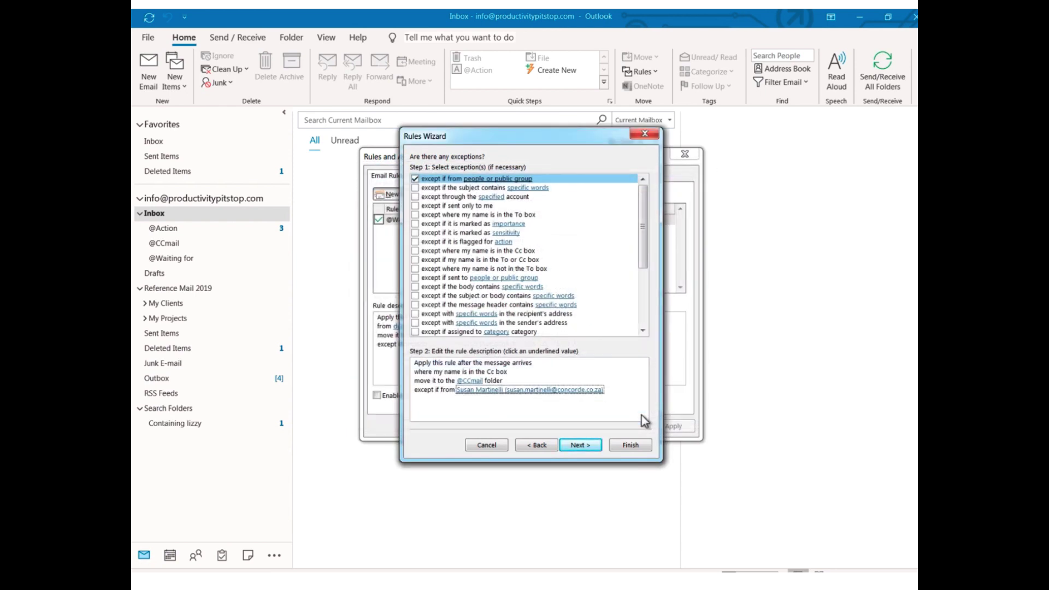
Step: Add an exception for messages marked with Confidential sensitivity
{"action": "left_click", "coordinate": [415, 233]}
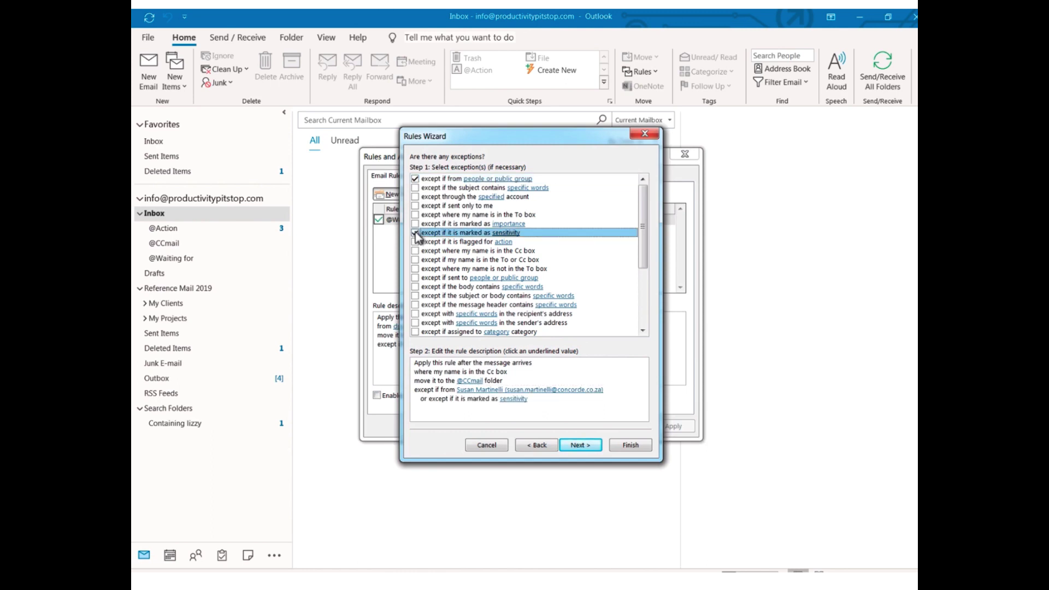
{"action": "left_click", "coordinate": [508, 399]}
{"action": "left_click", "coordinate": [587, 295]}
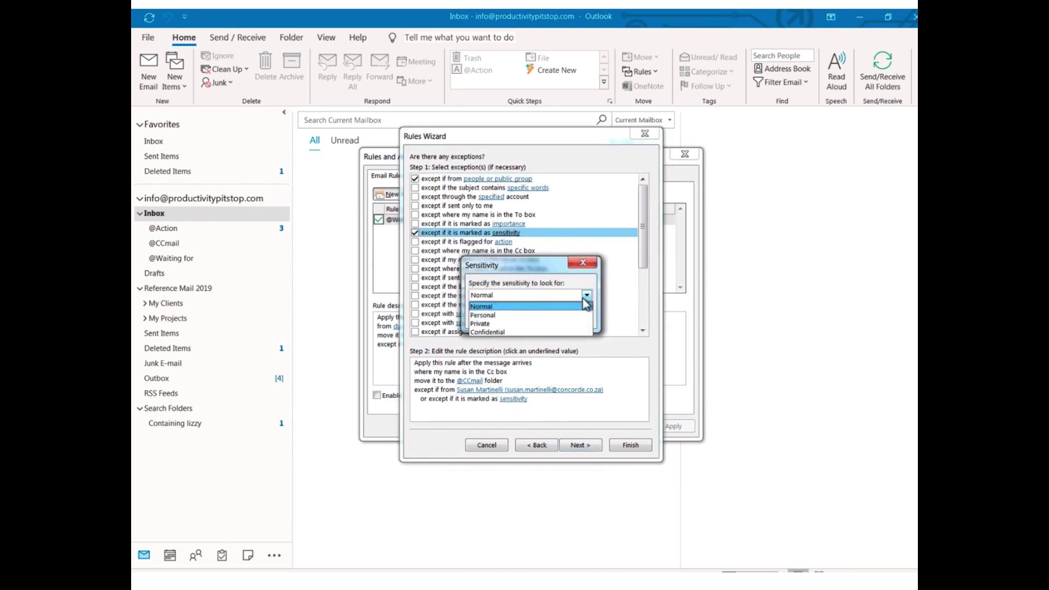
{"action": "left_click", "coordinate": [518, 331]}
{"action": "left_click", "coordinate": [521, 316]}
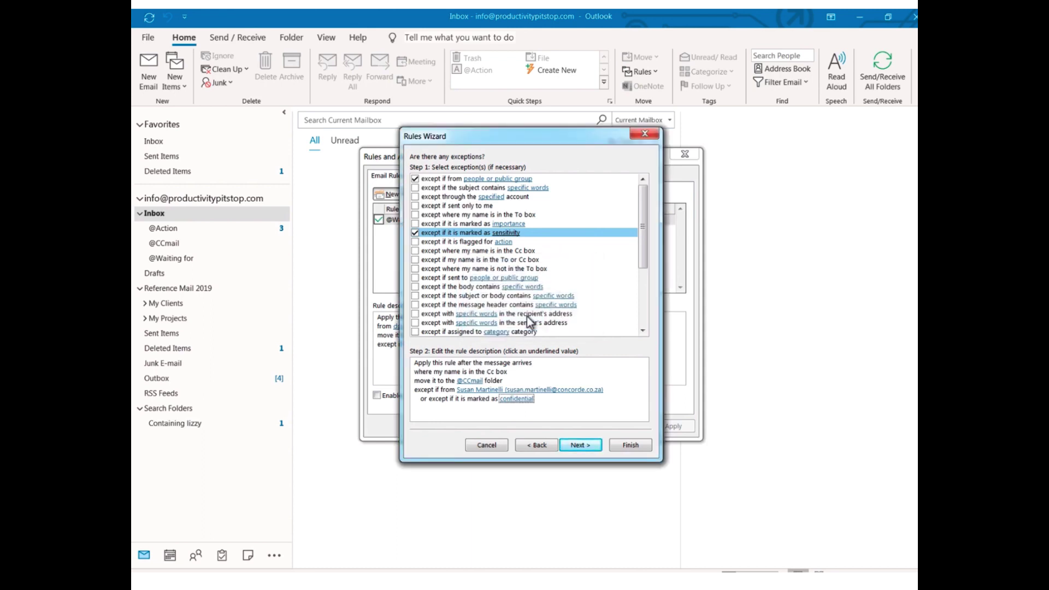
Step: Add an exception for messages marked with High importance
{"action": "left_click", "coordinate": [415, 223]}
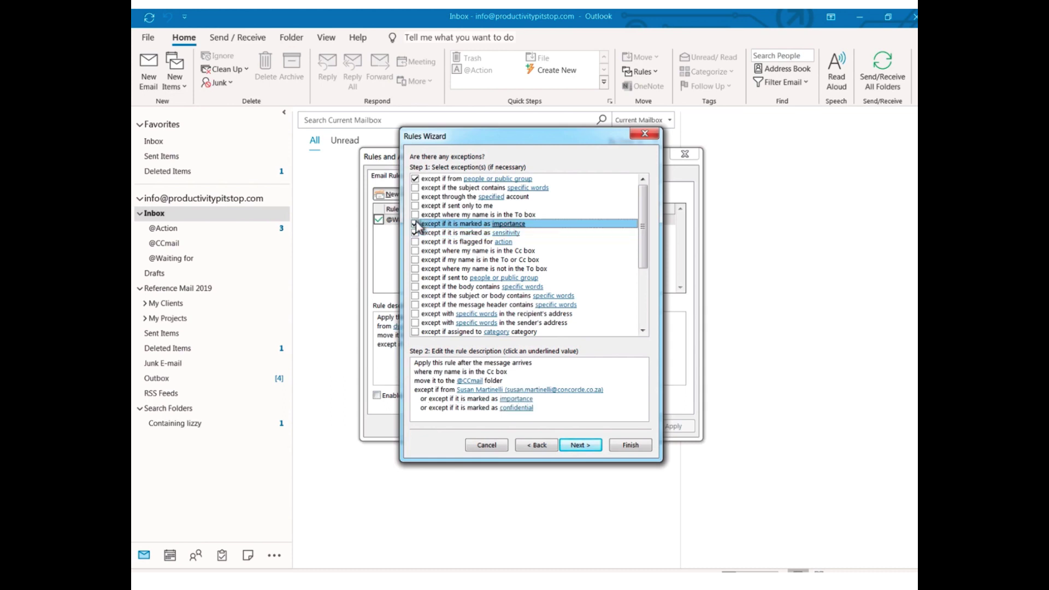
{"action": "left_click", "coordinate": [515, 398]}
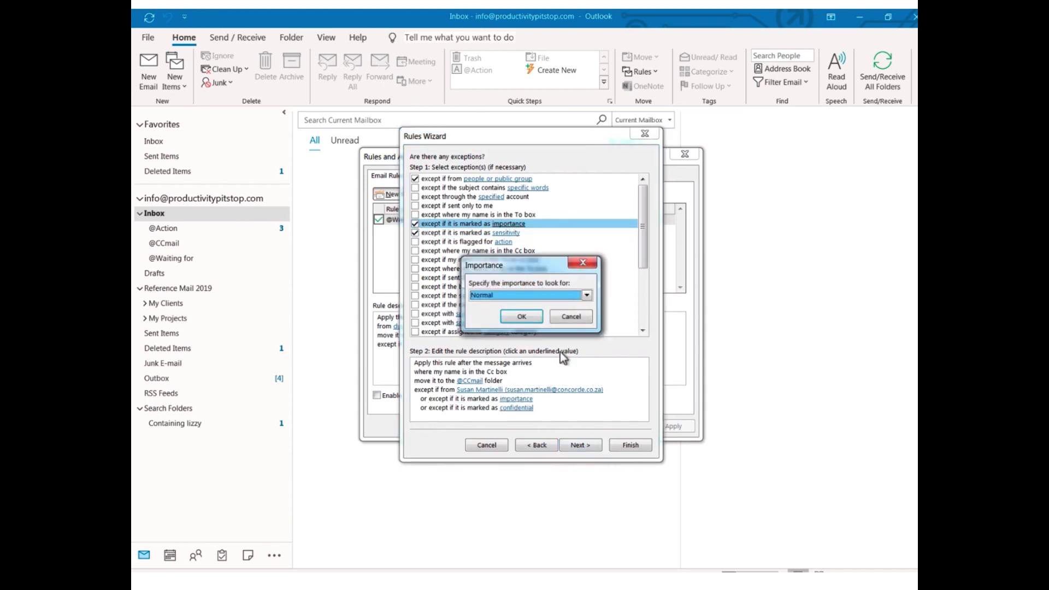
{"action": "left_click", "coordinate": [586, 295]}
{"action": "left_click", "coordinate": [544, 322]}
{"action": "left_click", "coordinate": [526, 318]}
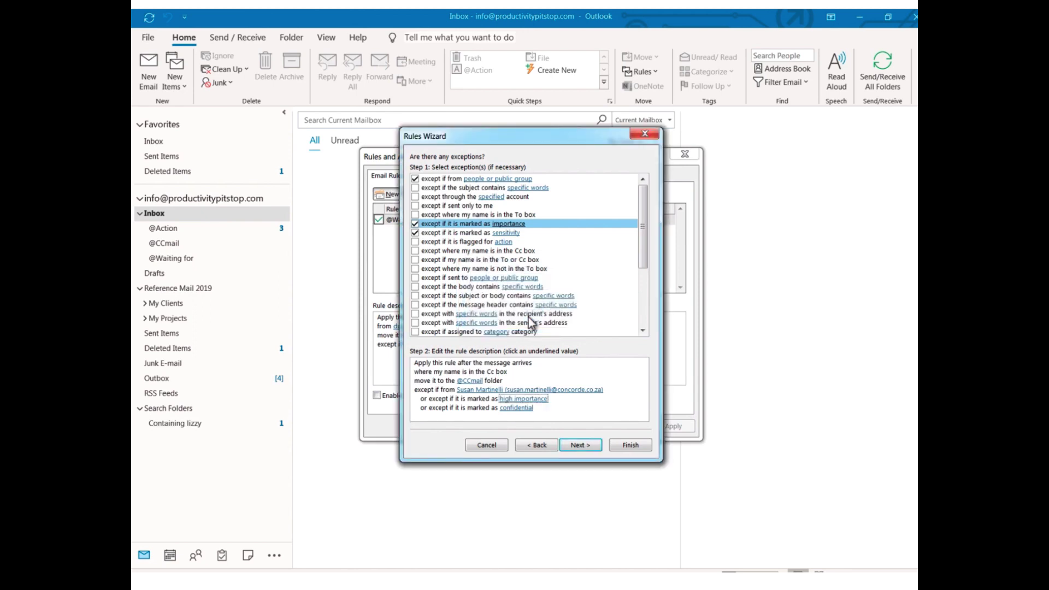
{"action": "left_click", "coordinate": [580, 446]}
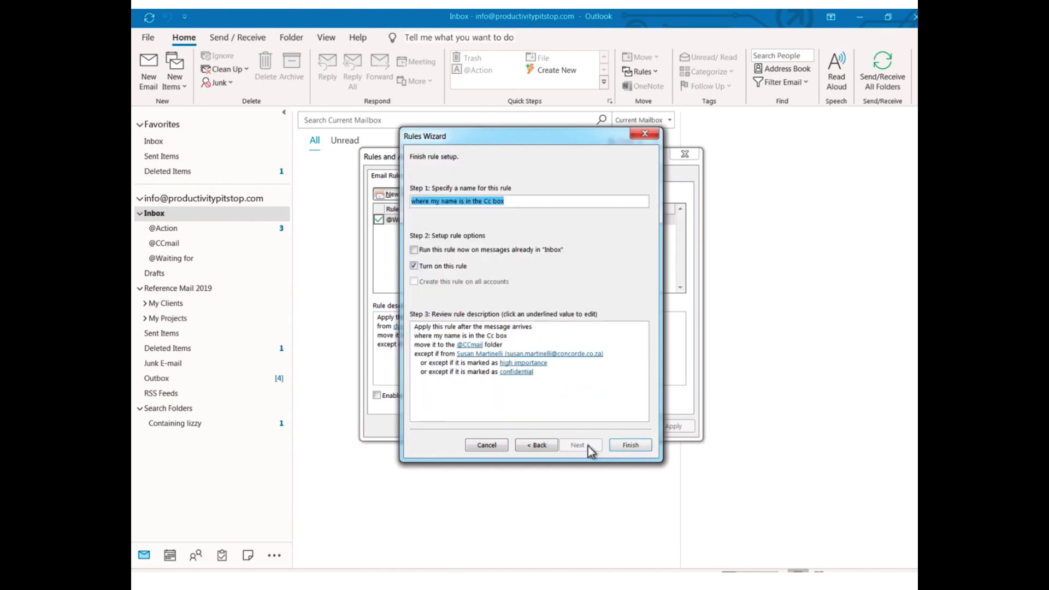
{"action": "type", "text": "@CCmail"}
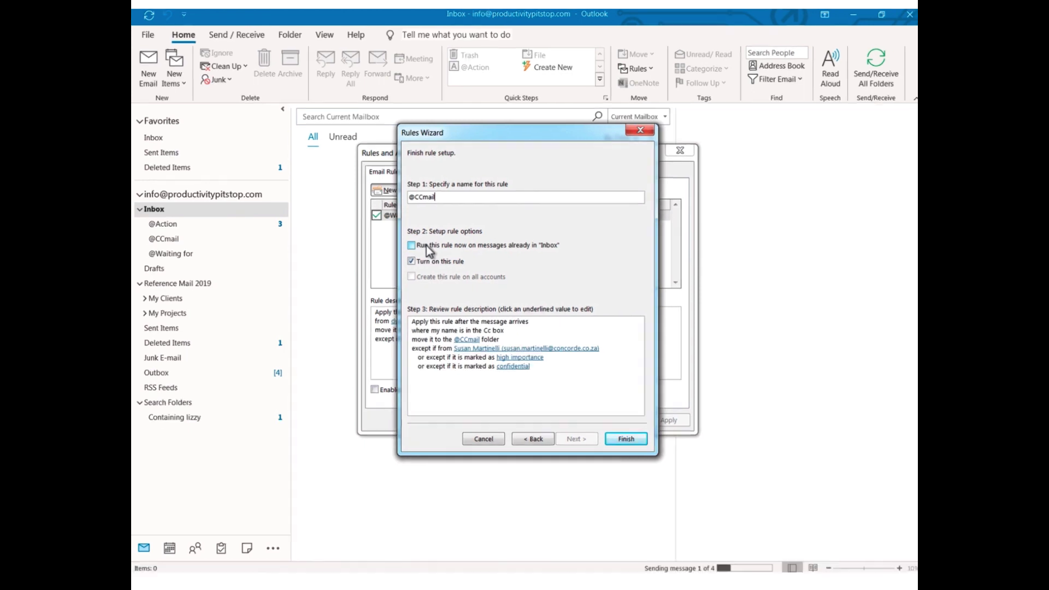
{"action": "left_click", "coordinate": [625, 438]}
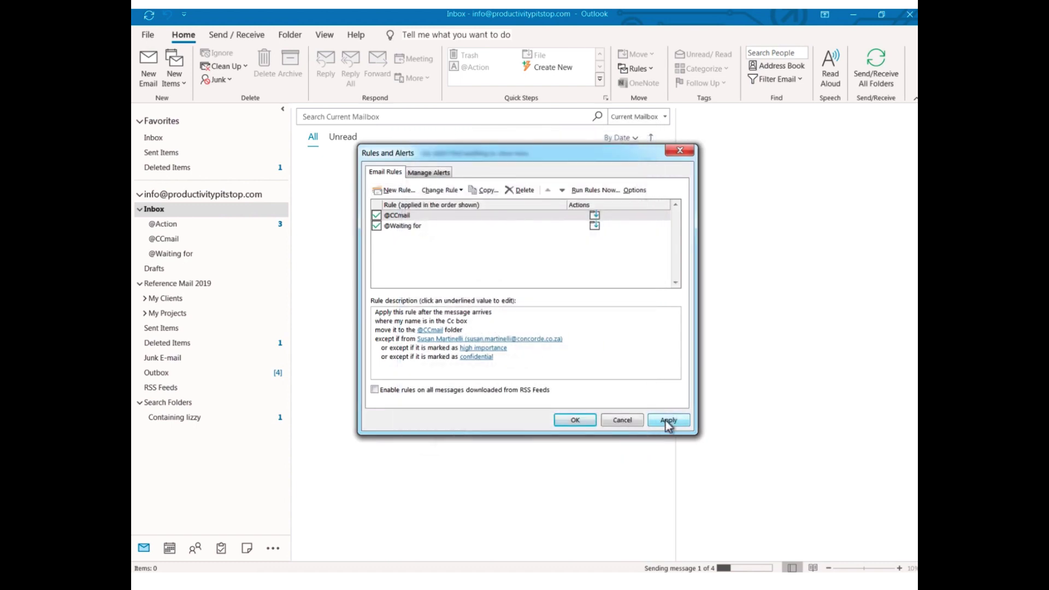
{"action": "left_click", "coordinate": [668, 421]}
{"action": "left_click", "coordinate": [573, 420]}
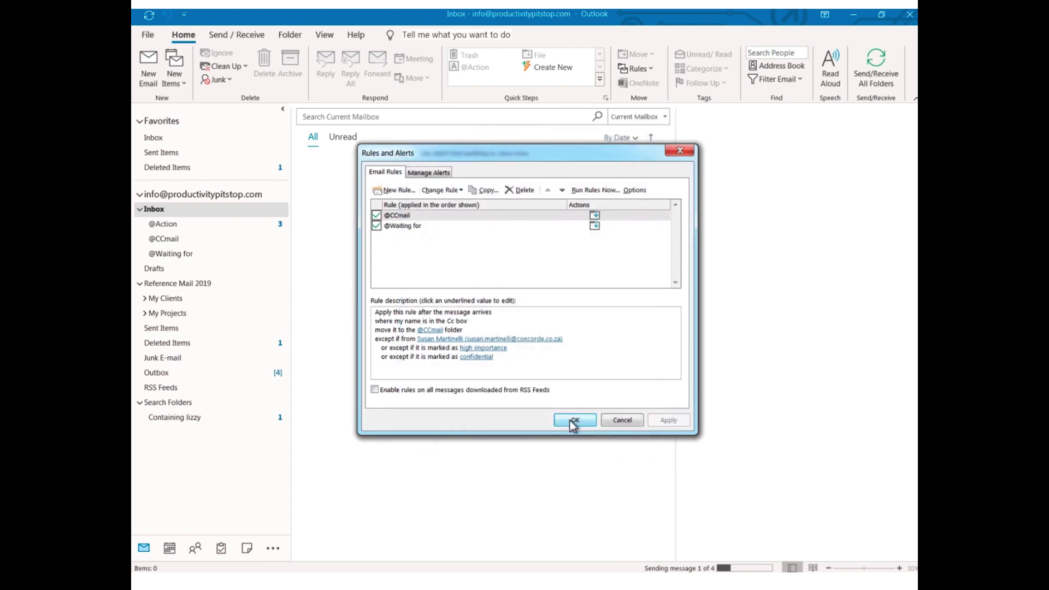